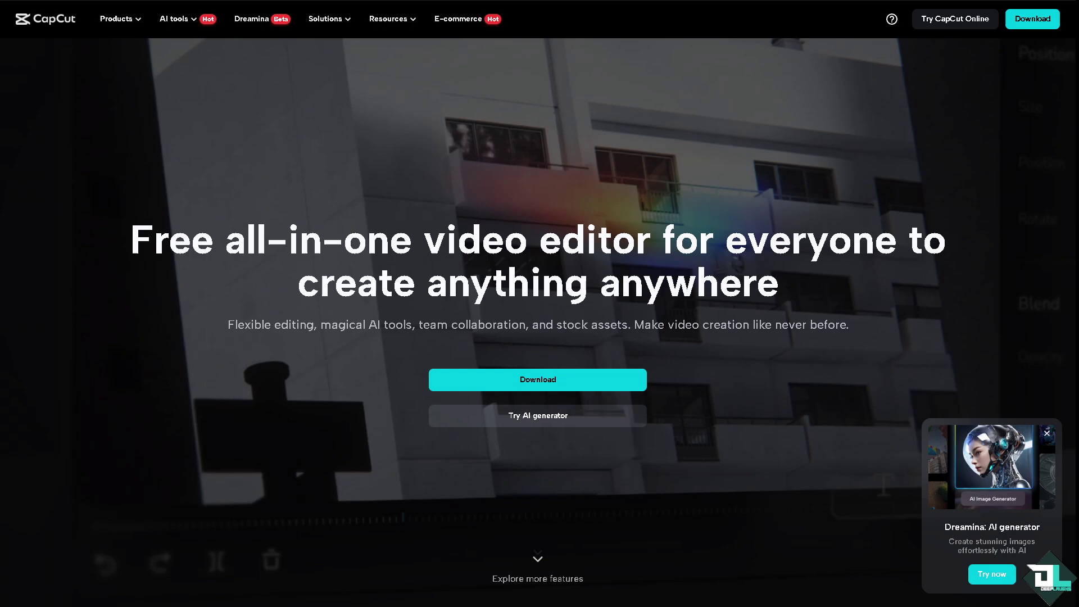
{"action": "scroll", "coordinate": [540, 320], "scroll_direction": "down", "scroll_amount": 5}
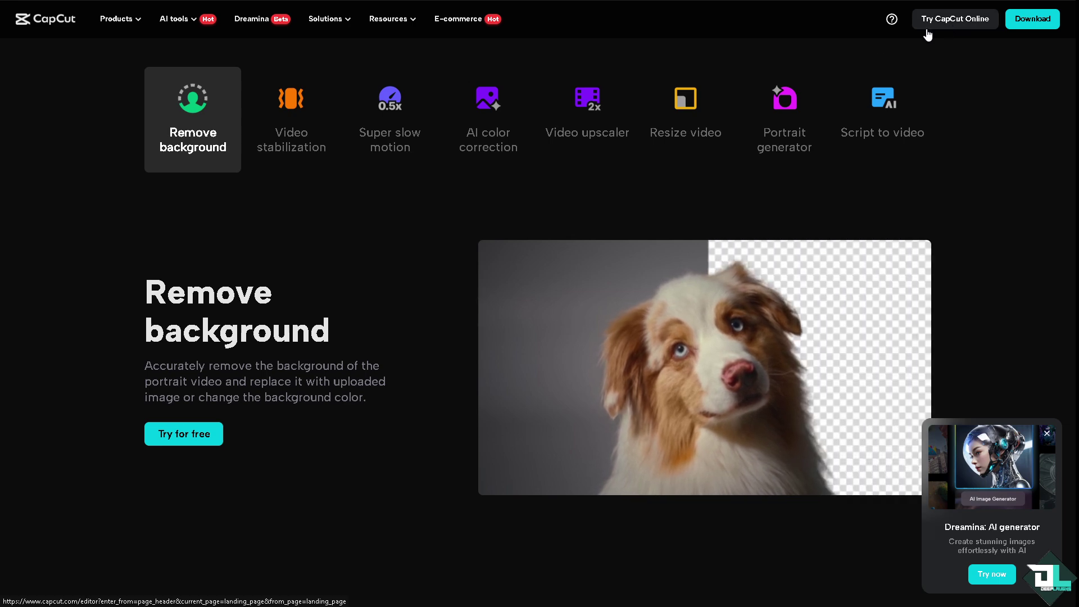
Step: Launch CapCut Online's editor, page through the welcome slideshow, and start playing the project preview
{"action": "left_click", "coordinate": [927, 34]}
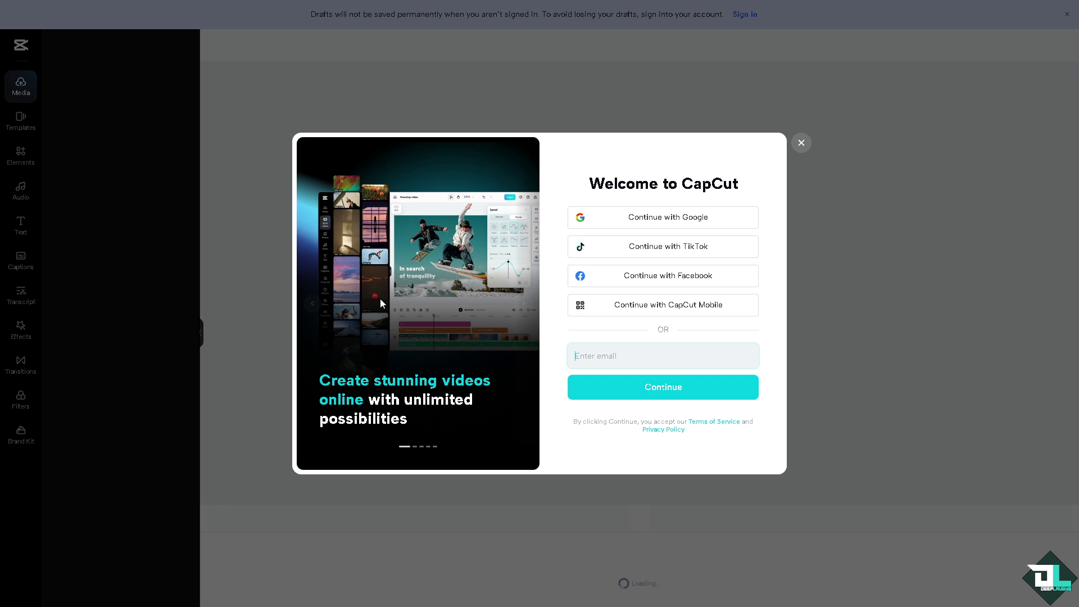
{"action": "left_click", "coordinate": [526, 305]}
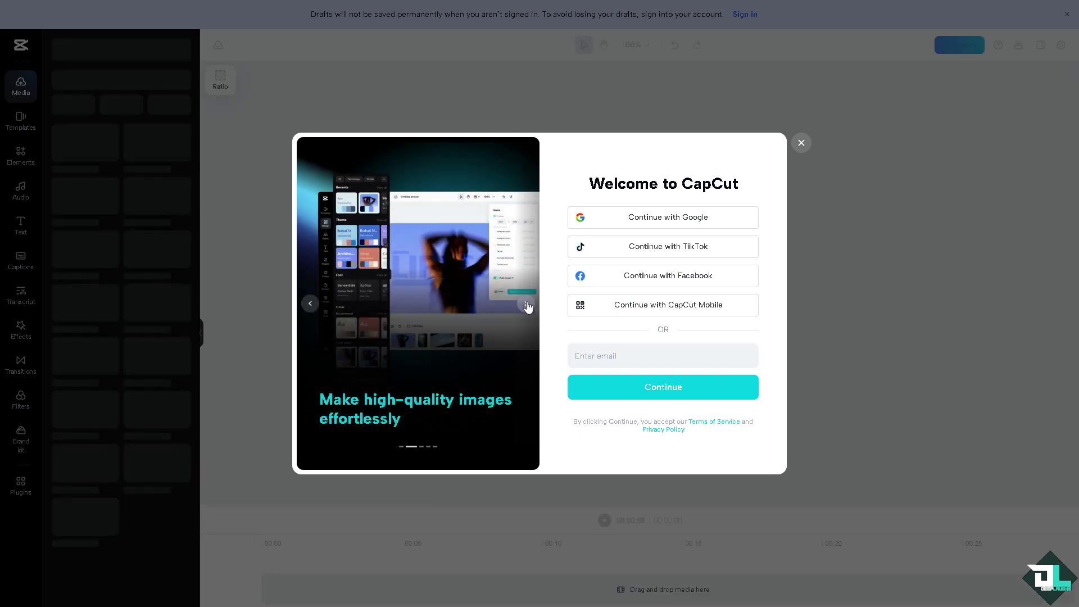
{"action": "left_click", "coordinate": [527, 305]}
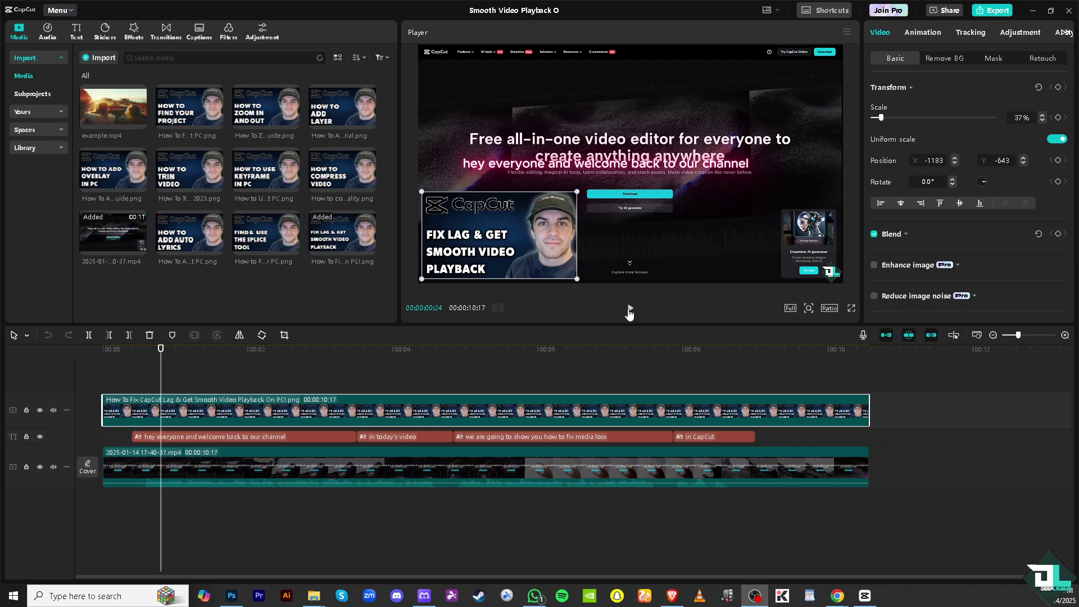
{"action": "left_click", "coordinate": [628, 314]}
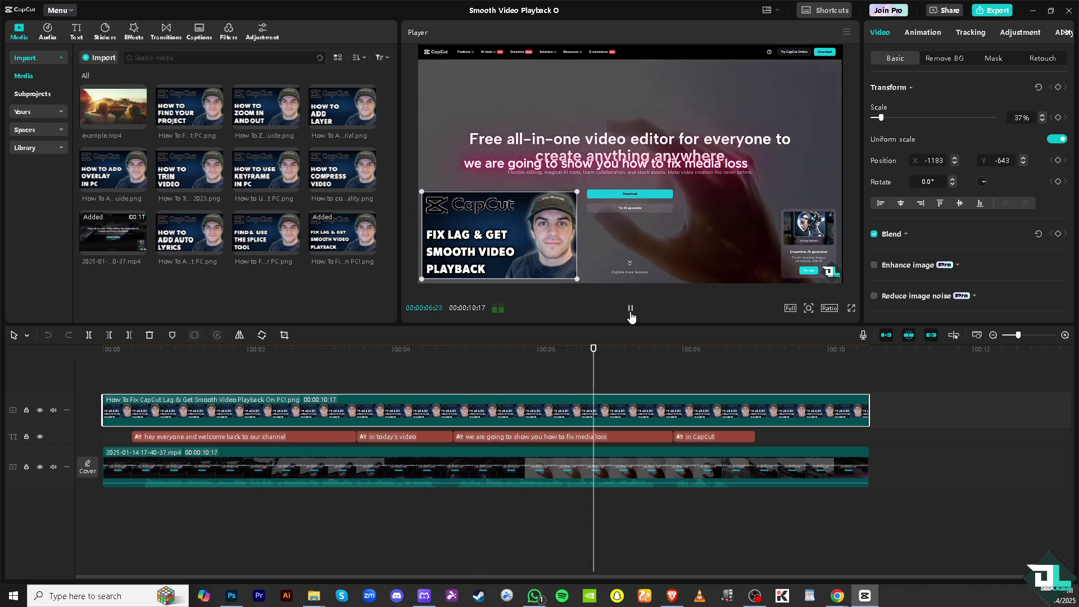
Step: Pause playback, set Color oscilloscope to Show from the Player menu, then back to Hide
{"action": "left_click", "coordinate": [629, 310]}
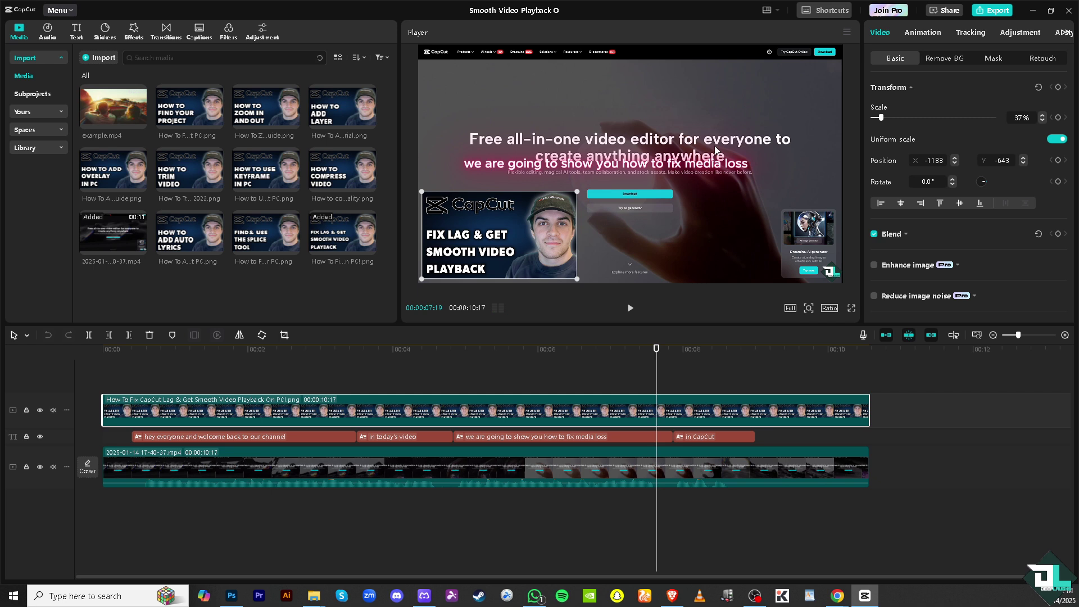
{"action": "left_click", "coordinate": [847, 32]}
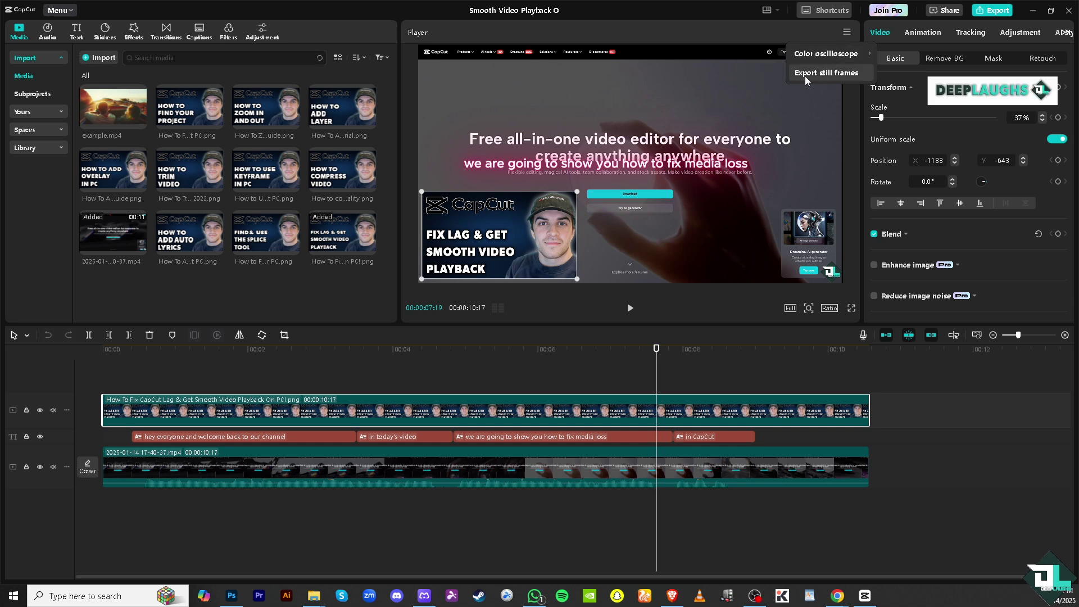
{"action": "left_click", "coordinate": [536, 223]}
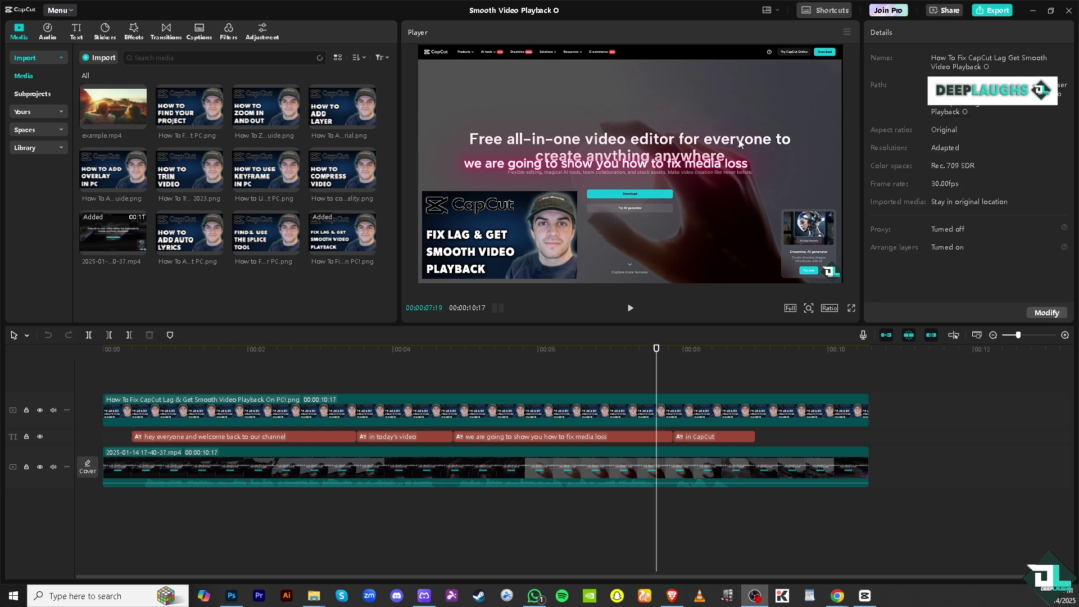
{"action": "left_click", "coordinate": [846, 32]}
{"action": "mouse_move", "coordinate": [825, 53]}
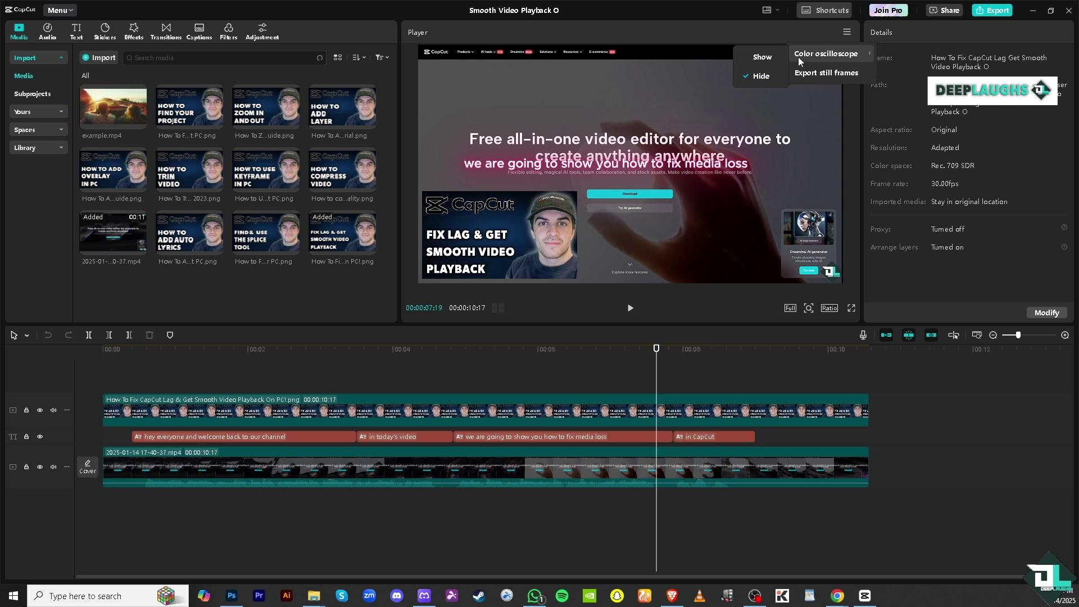
{"action": "left_click", "coordinate": [750, 59]}
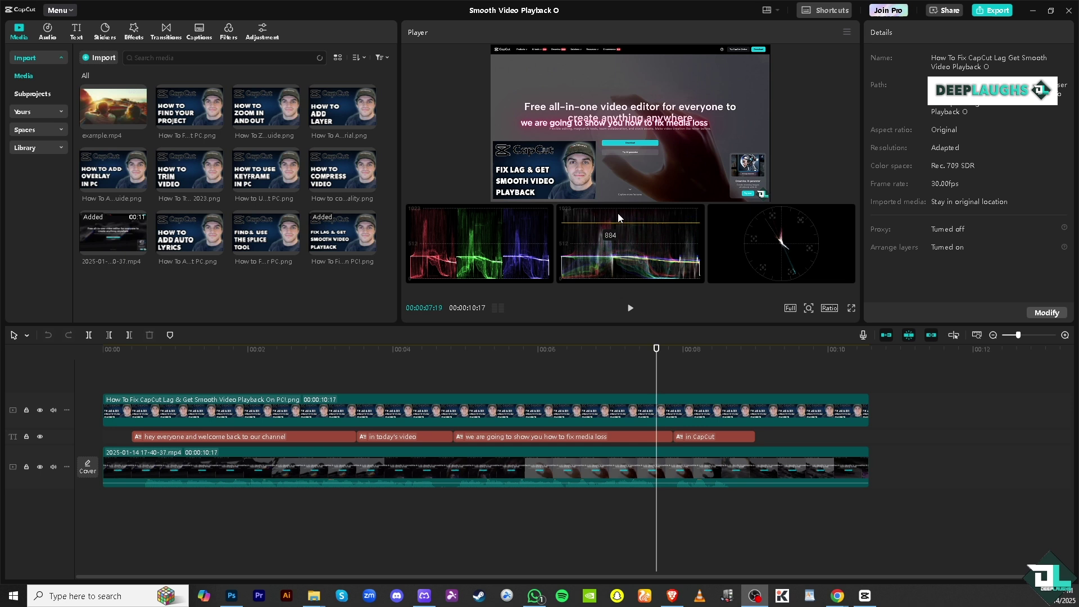
{"action": "left_click", "coordinate": [846, 32]}
{"action": "mouse_move", "coordinate": [825, 53]}
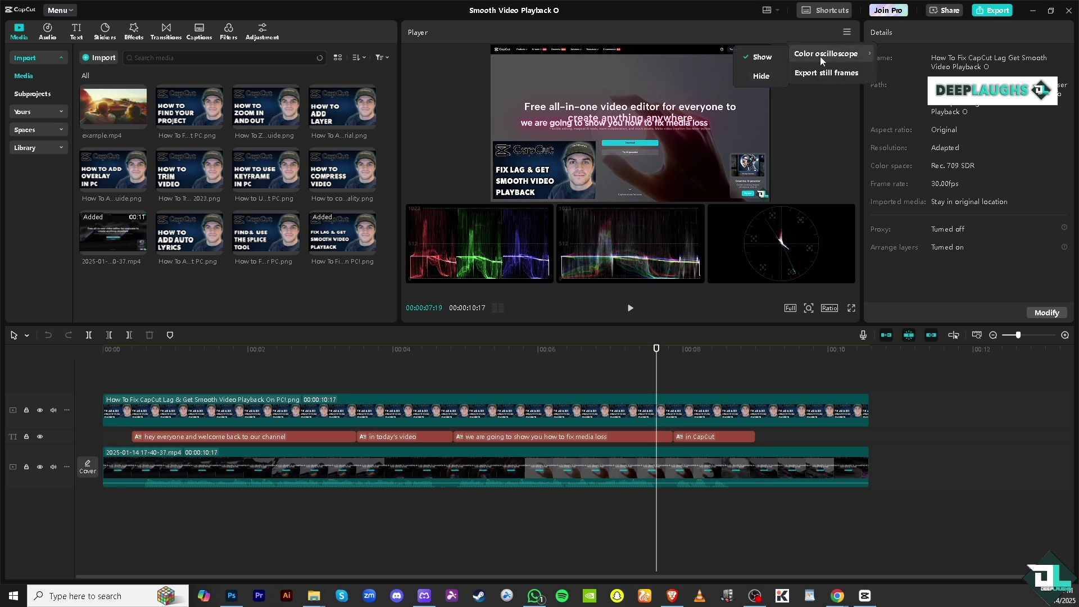
{"action": "left_click", "coordinate": [754, 79]}
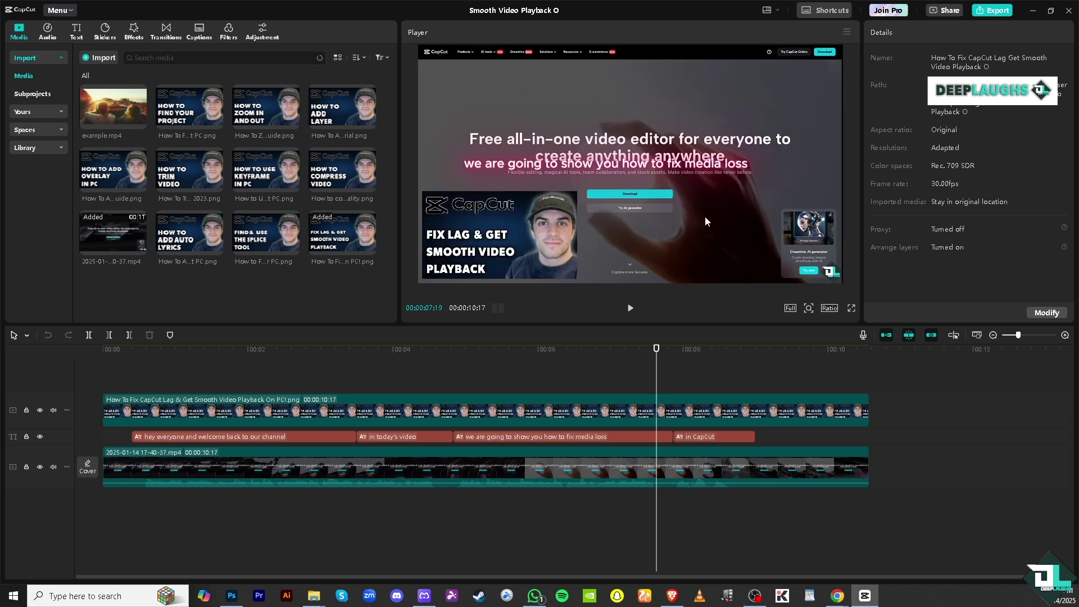
Step: Change the player preview quality from Full to Low
{"action": "left_click", "coordinate": [790, 308]}
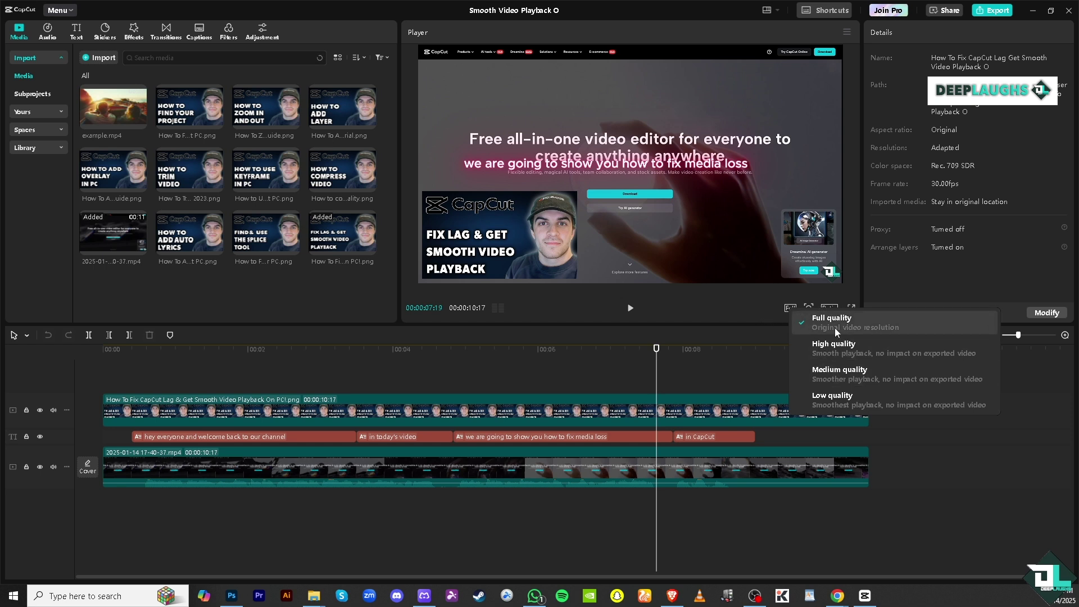
{"action": "left_click", "coordinate": [782, 307]}
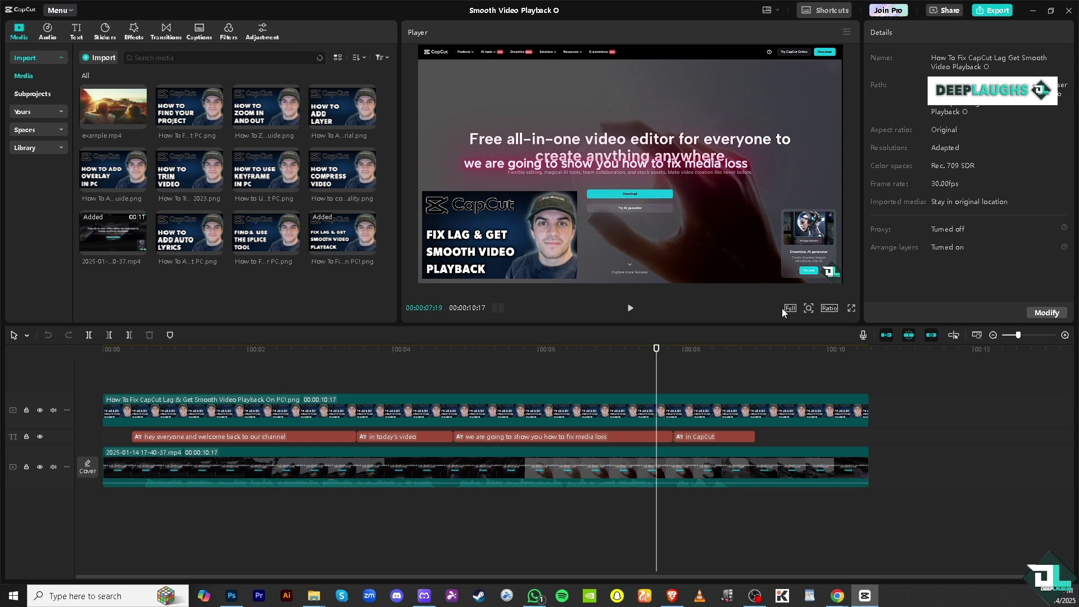
{"action": "left_click", "coordinate": [786, 308]}
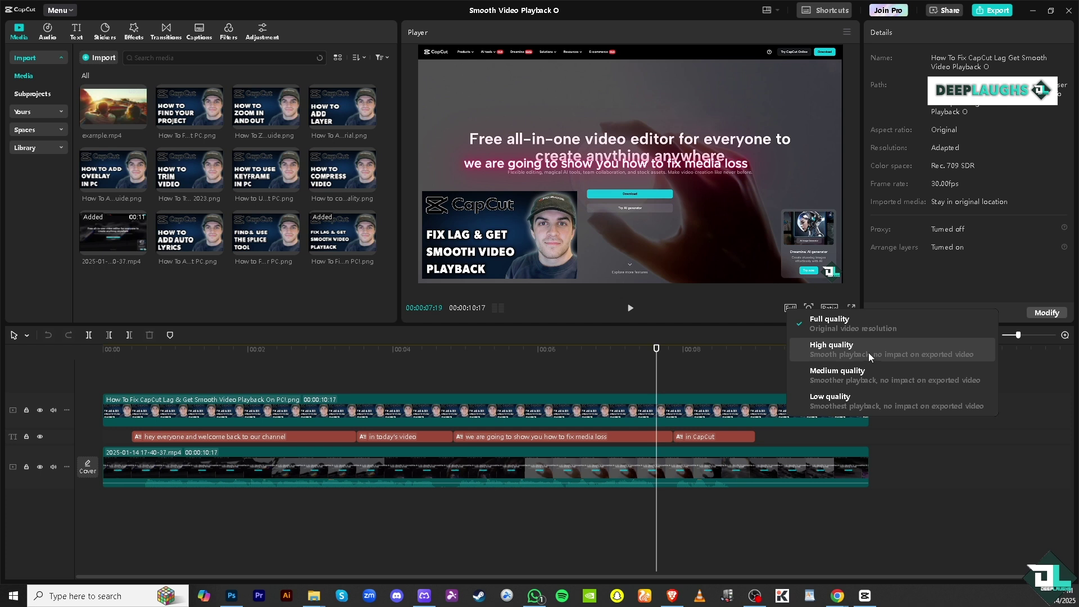
{"action": "left_click", "coordinate": [855, 399]}
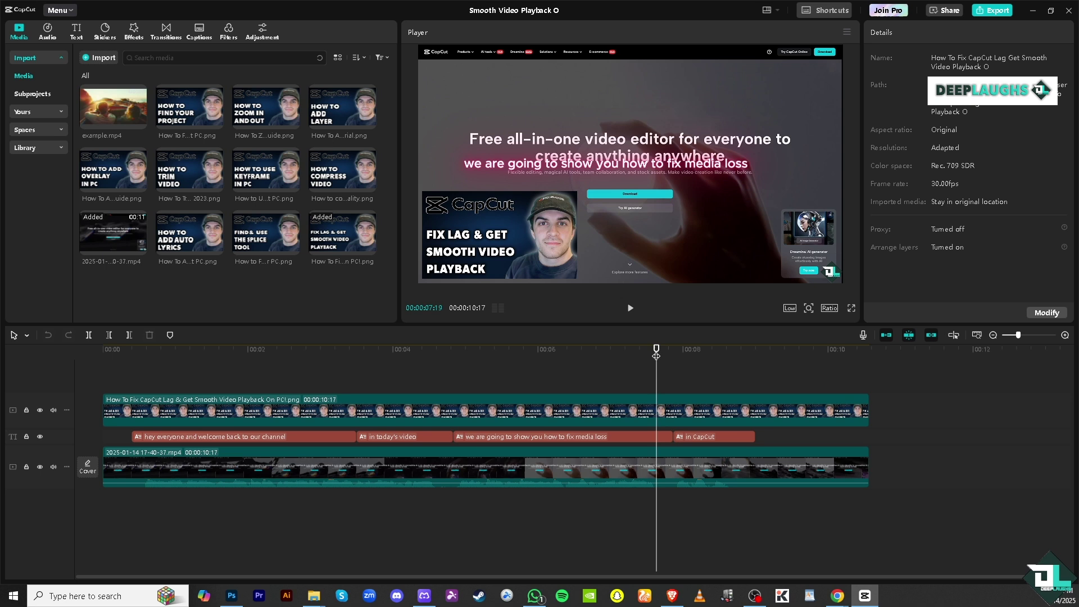
Step: Rewind and play the project to test smoothness, then set preview quality to High
{"action": "mouse_move", "coordinate": [656, 349]}
{"action": "left_mouse_down"}
{"action": "mouse_move", "coordinate": [405, 348]}
{"action": "mouse_move", "coordinate": [110, 372]}
{"action": "left_mouse_up"}
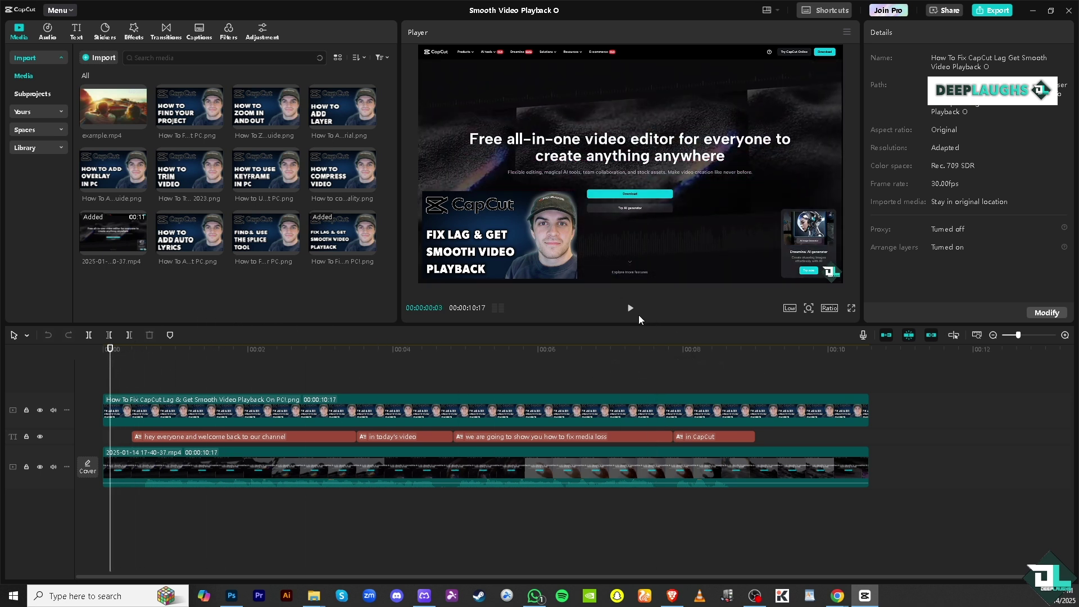
{"action": "left_click", "coordinate": [630, 309]}
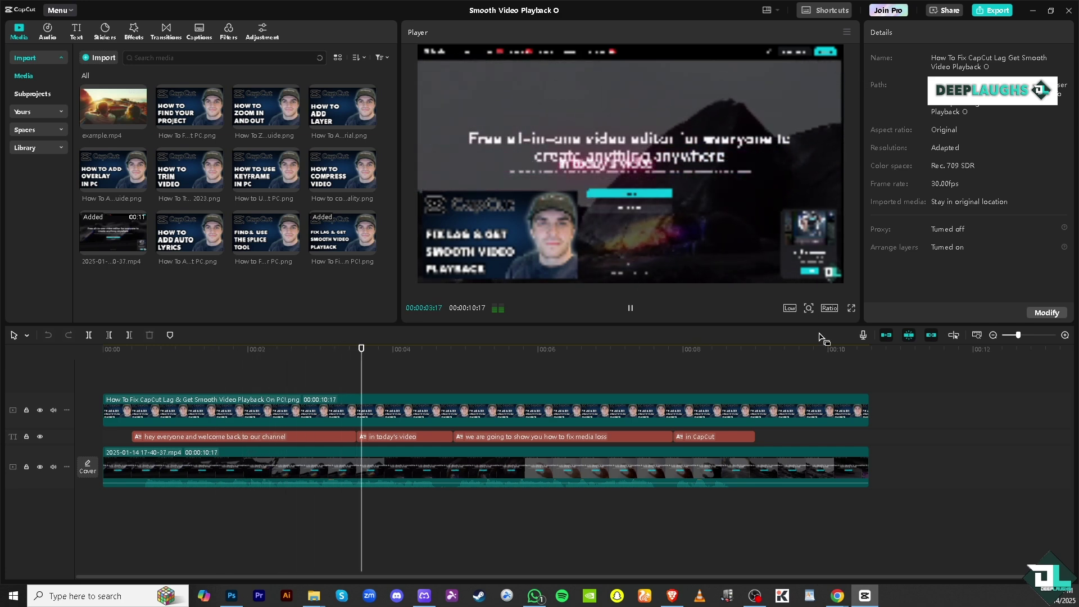
{"action": "left_click", "coordinate": [790, 309]}
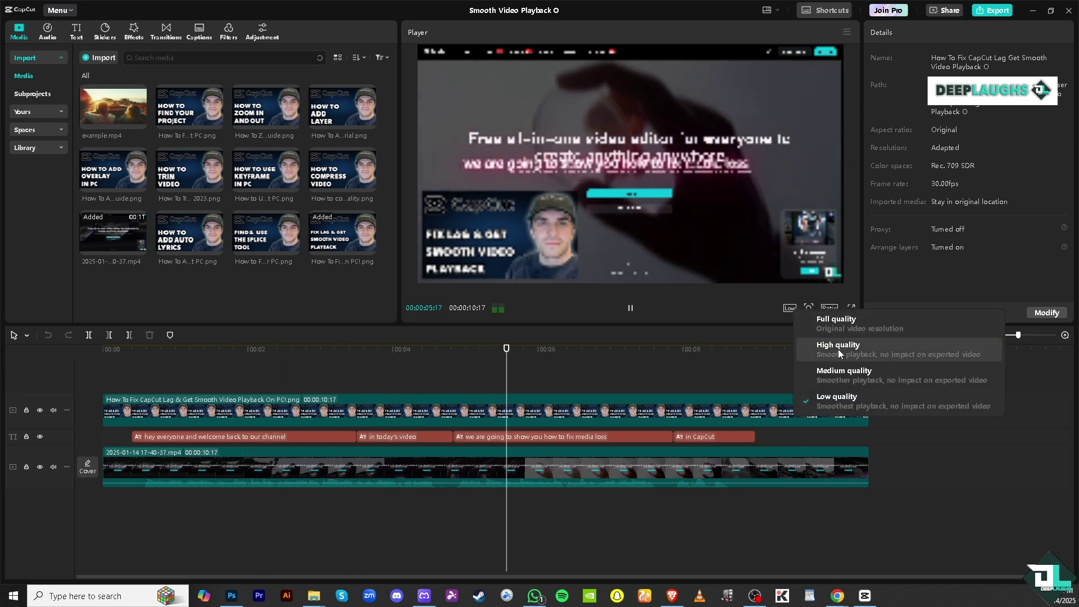
{"action": "left_click", "coordinate": [838, 347]}
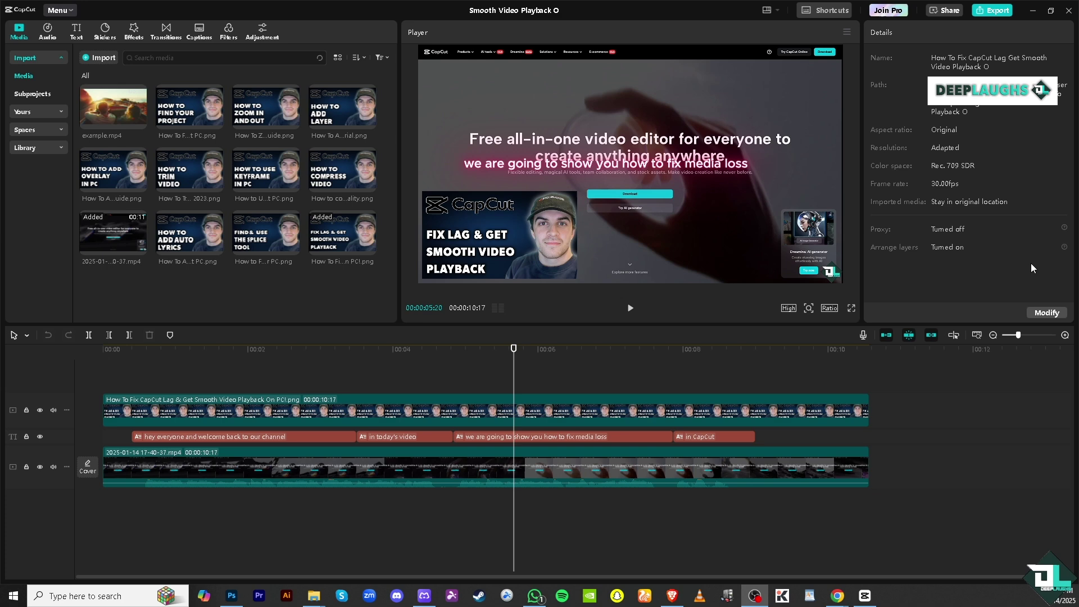
Step: In the project settings' Performance section, enable Proxy at 540P resolution and save
{"action": "left_click", "coordinate": [1043, 314]}
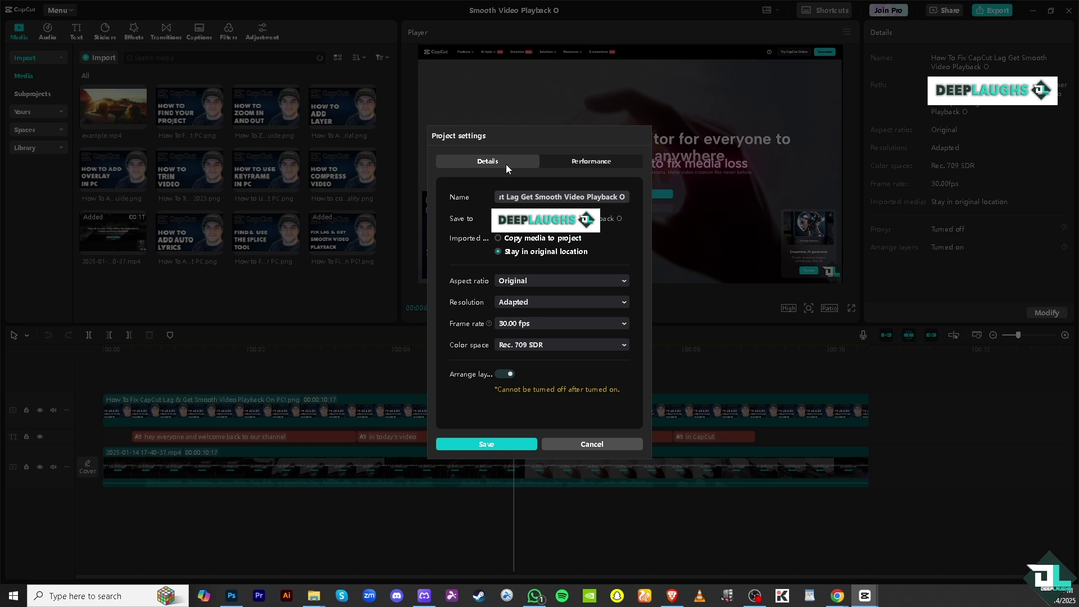
{"action": "left_click", "coordinate": [575, 165]}
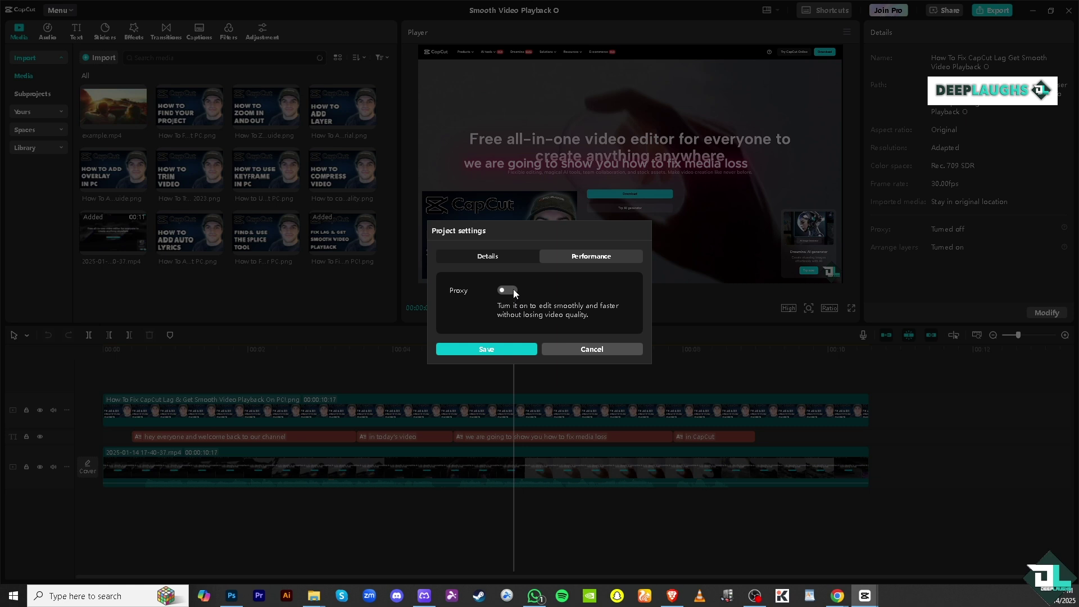
{"action": "left_click", "coordinate": [508, 290]}
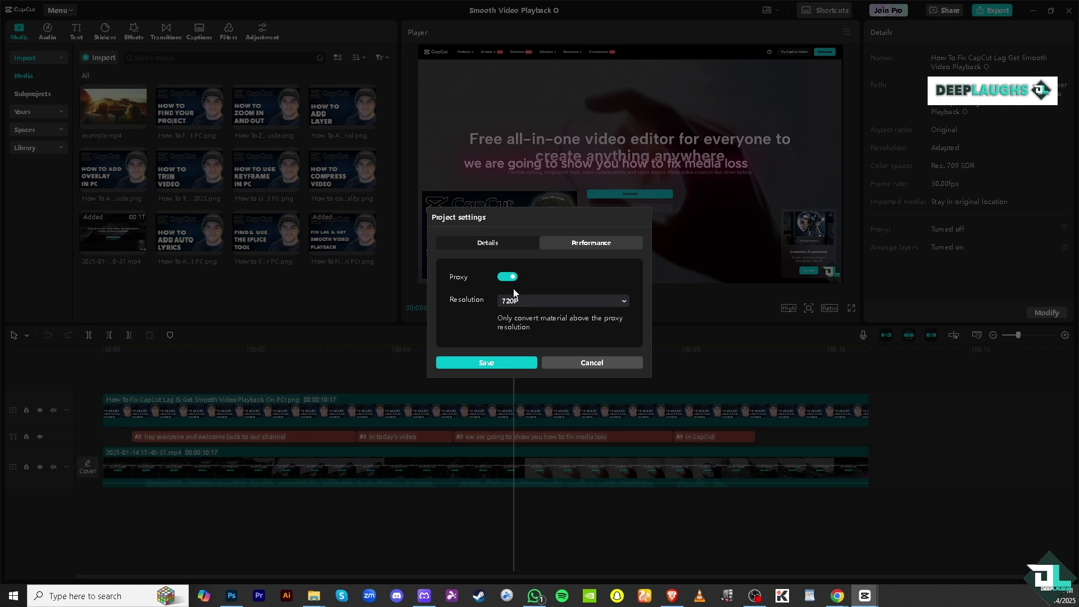
{"action": "left_click", "coordinate": [523, 299]}
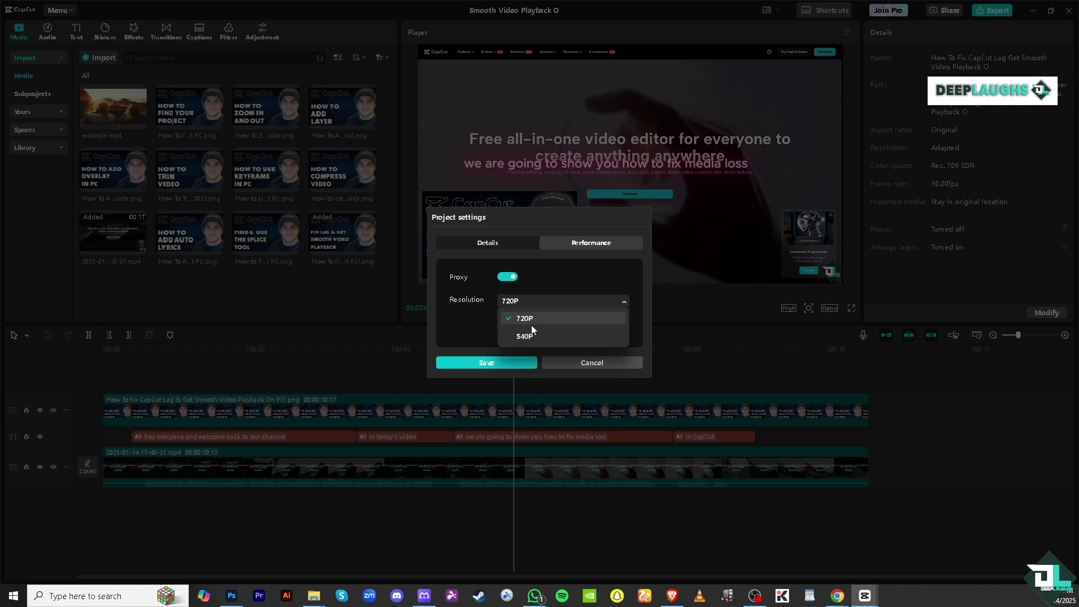
{"action": "left_click", "coordinate": [540, 337]}
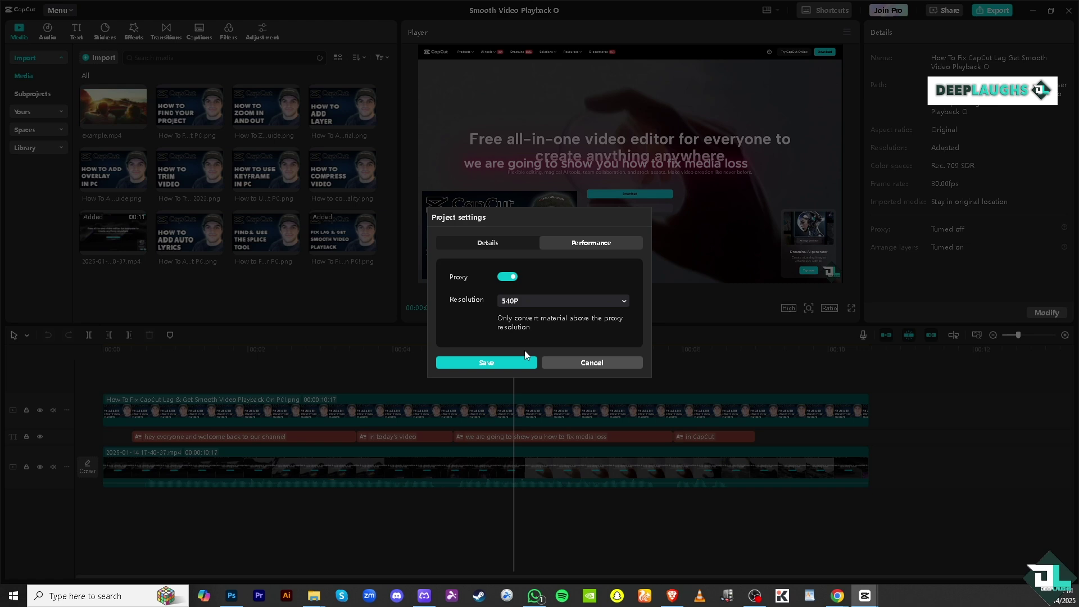
{"action": "left_click", "coordinate": [509, 363]}
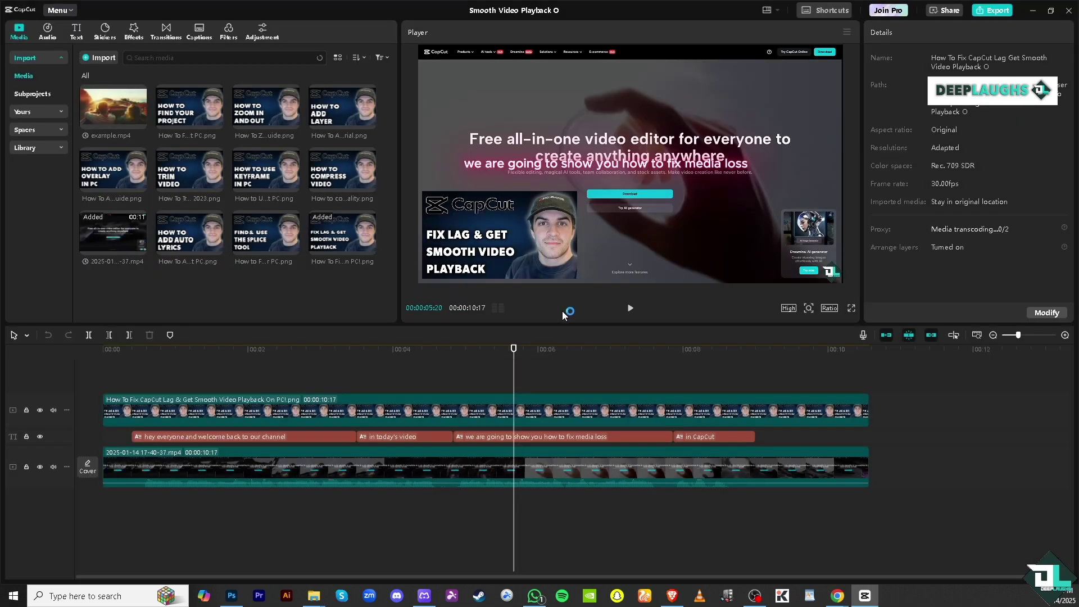
Step: Play, pause and resume the project while proxy files are created, then bring up the preview quality choices
{"action": "left_click", "coordinate": [630, 310]}
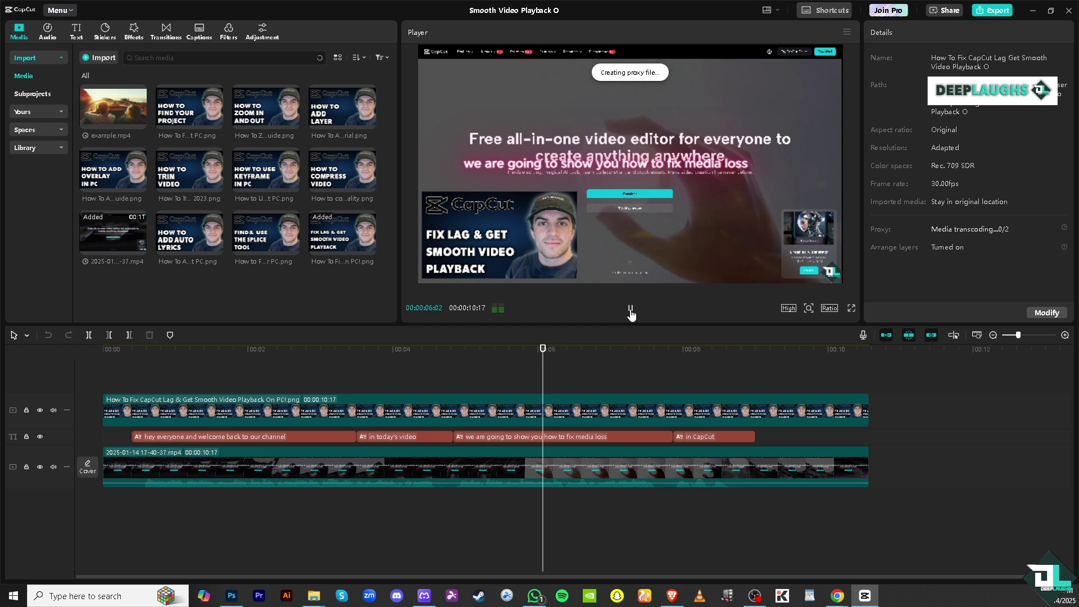
{"action": "left_click", "coordinate": [629, 310]}
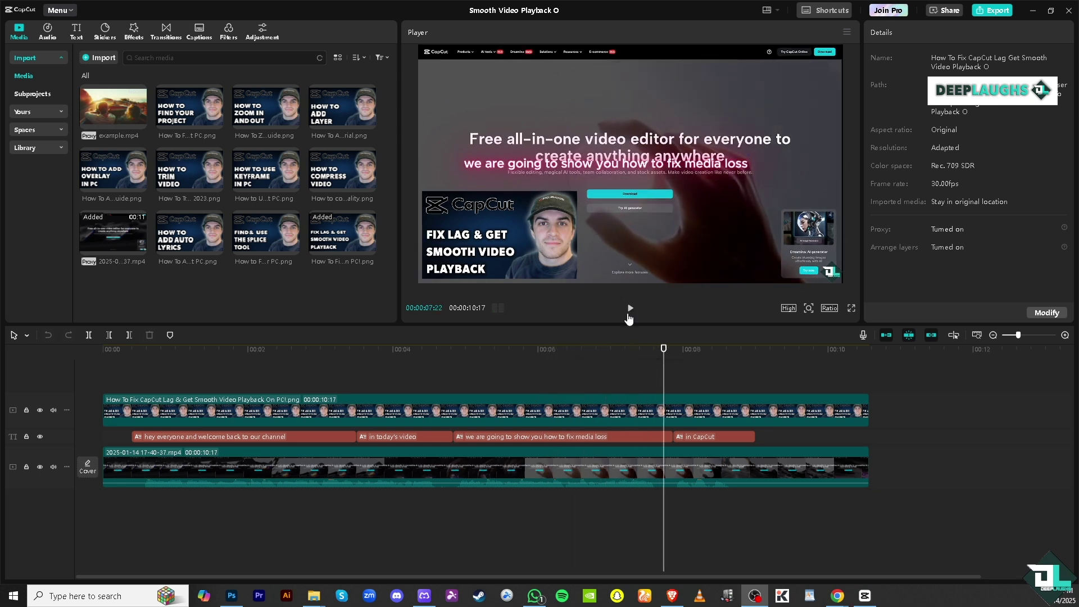
{"action": "left_click", "coordinate": [630, 309]}
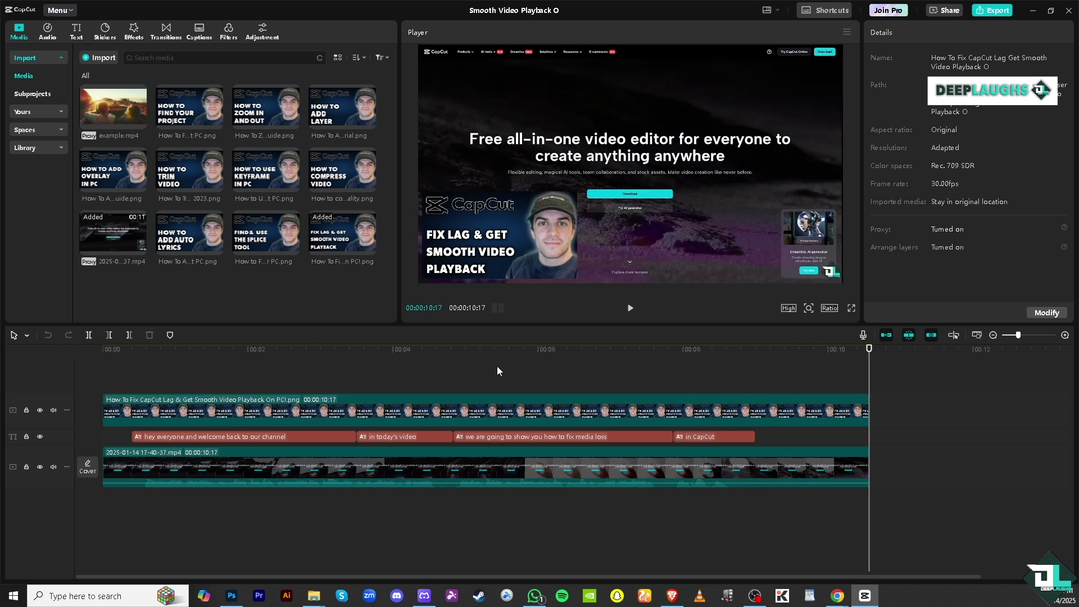
{"action": "left_click", "coordinate": [789, 308]}
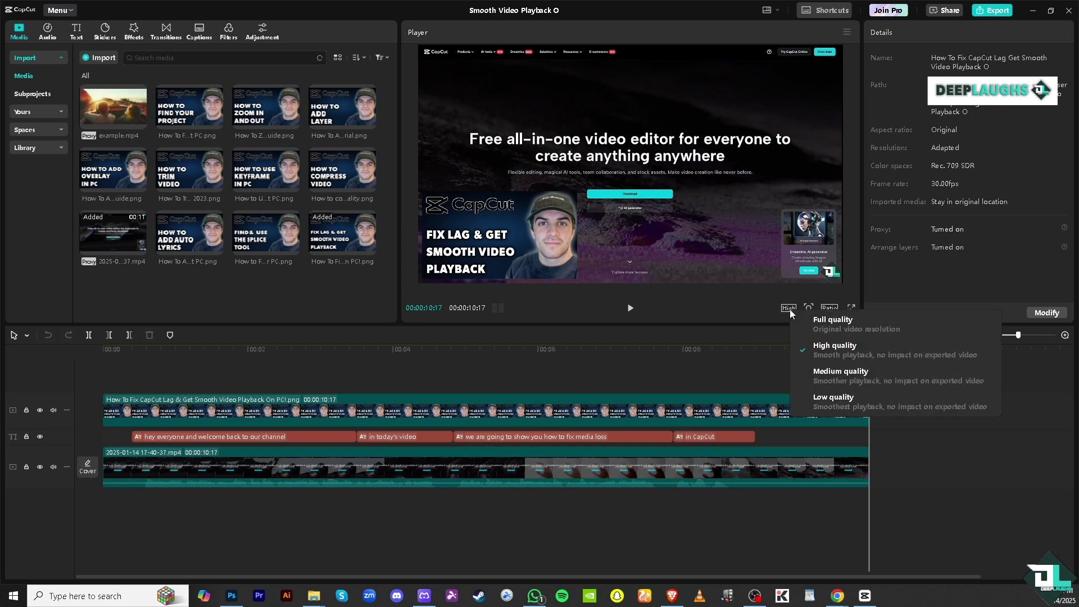